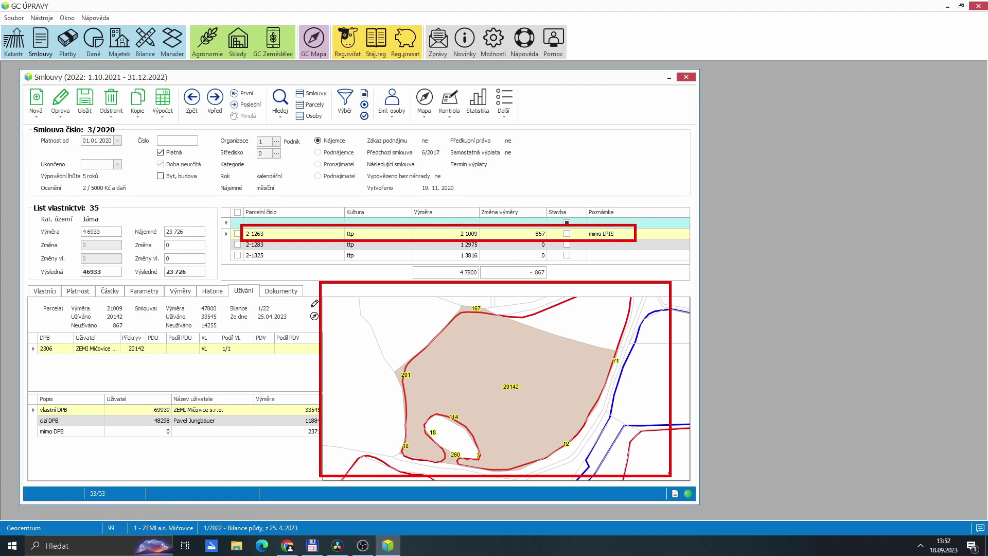
click(316, 305)
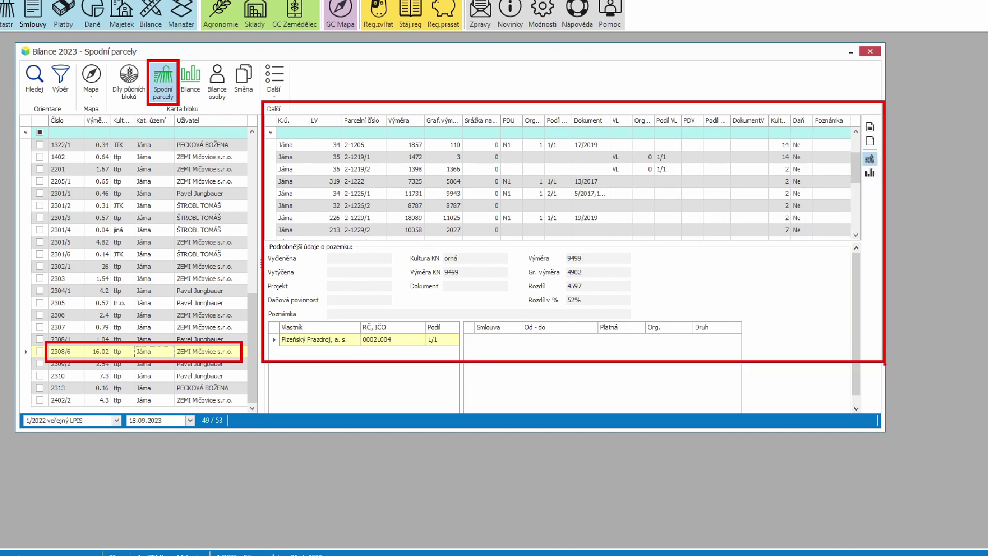
Step: Select underlying parcel 2-1206 of soil block 2308/6 to view its owner and contract details
click(406, 144)
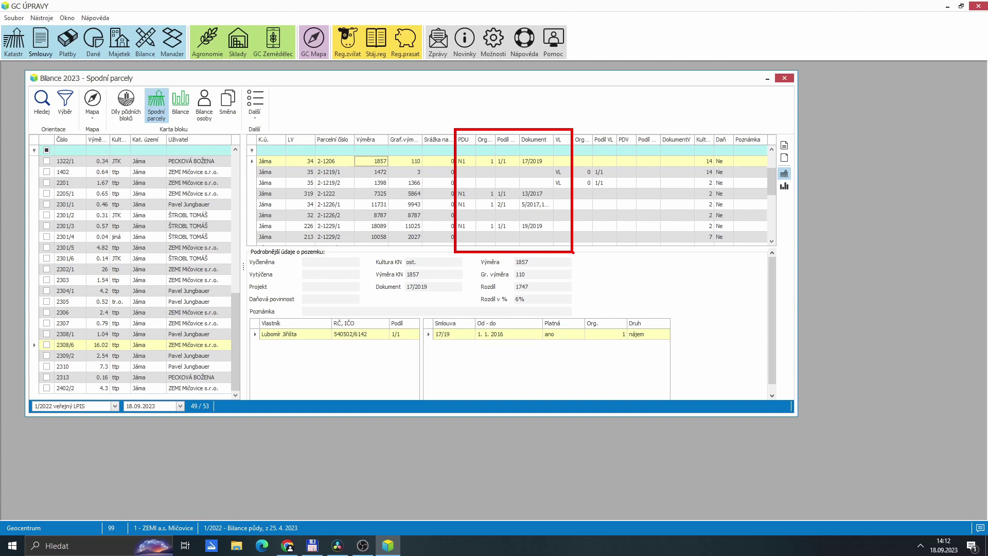
key(e)
mouse_move(248, 304)
mouse_down()
mouse_move(301, 345)
mouse_move(414, 350)
mouse_up()
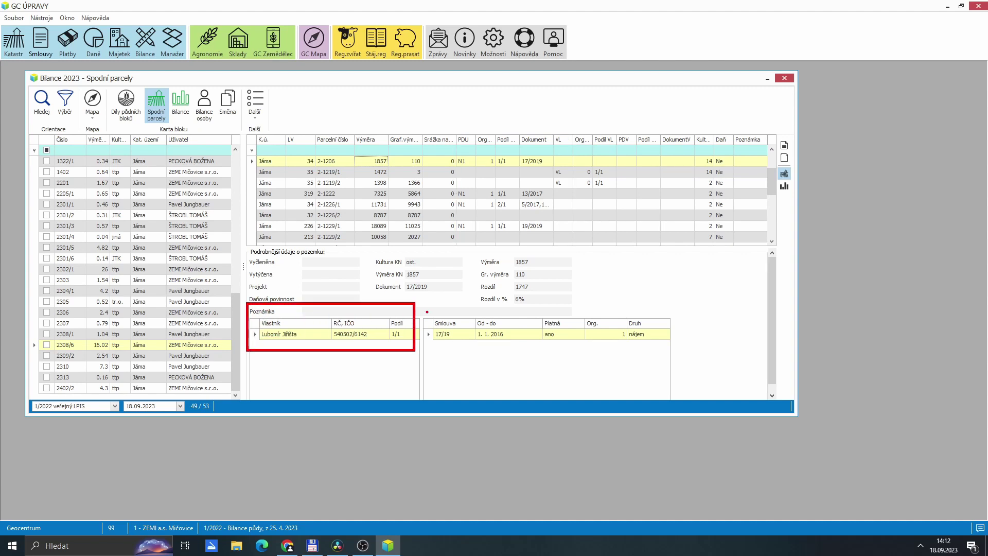
mouse_move(422, 304)
mouse_down()
mouse_move(457, 350)
mouse_move(668, 353)
mouse_up()
Step: View parcel 2-1206 in the Katastr, close that record, and open the parcel's contract 17/19
right_click(396, 163)
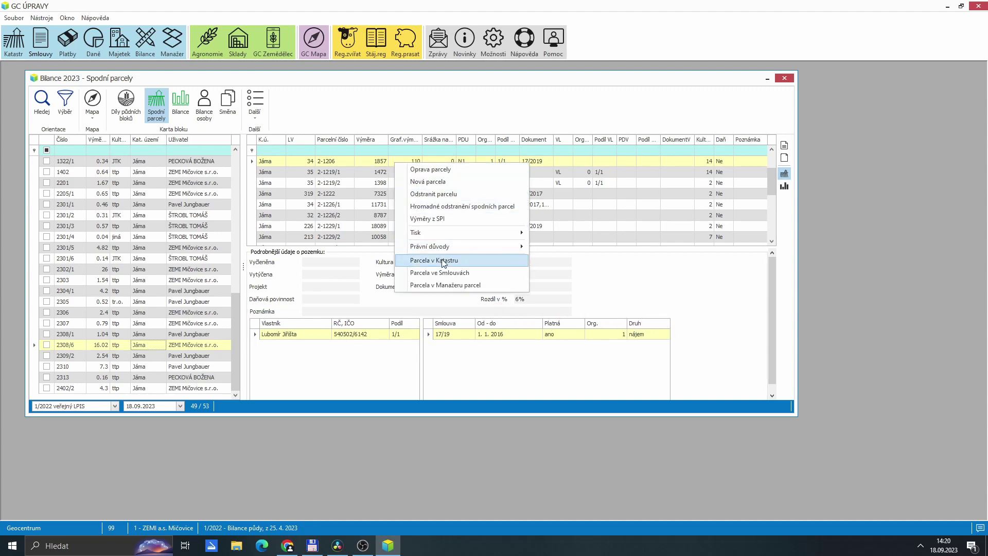
click(466, 263)
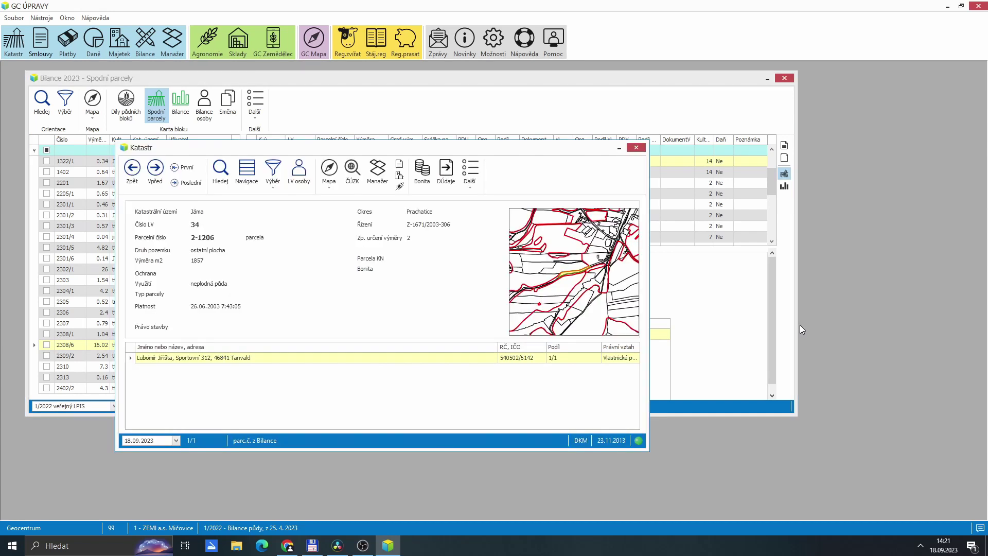
key(Escape)
right_click(521, 338)
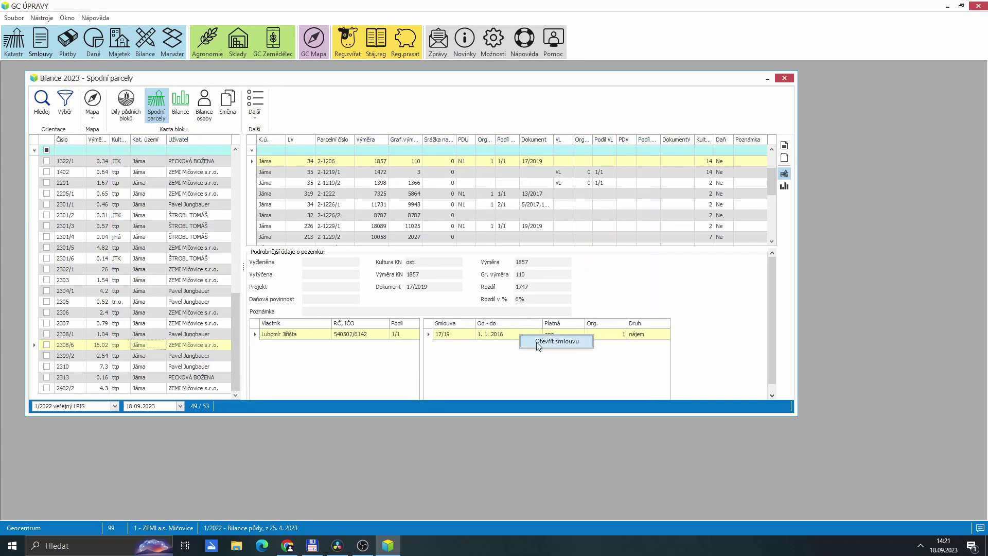
click(538, 343)
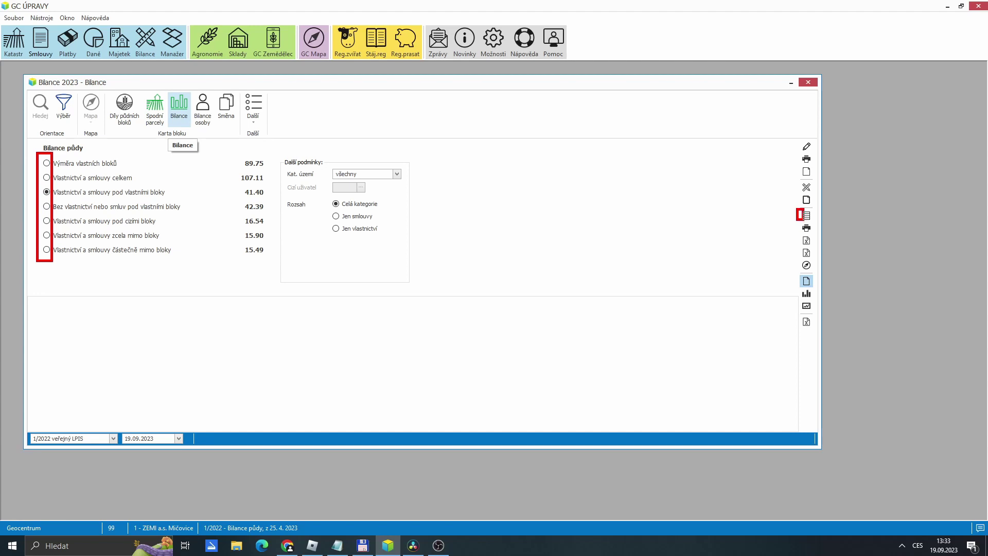
Step: List the parcels with ownership and contracts under own blocks, and review the report for parcels without ownership or contracts under own blocks
click(807, 216)
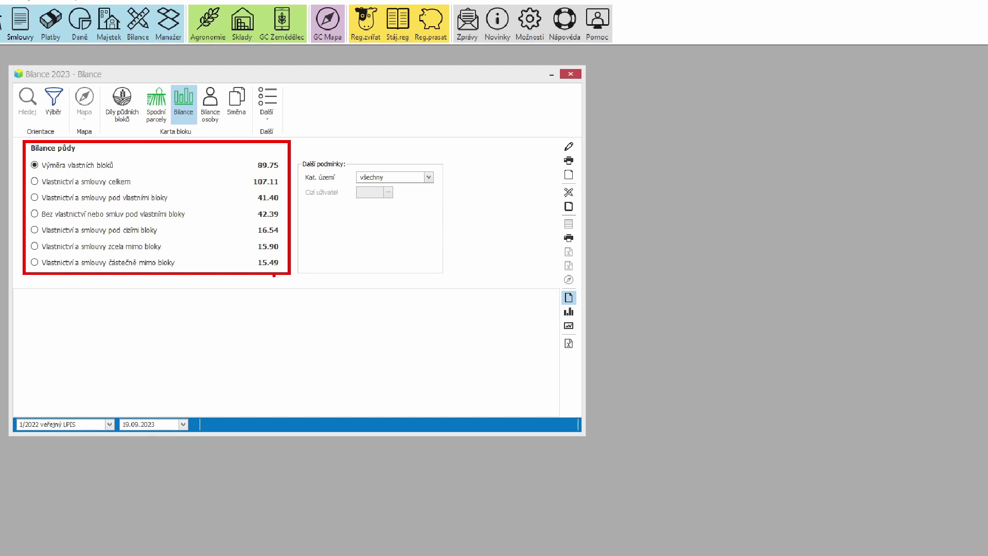
click(35, 214)
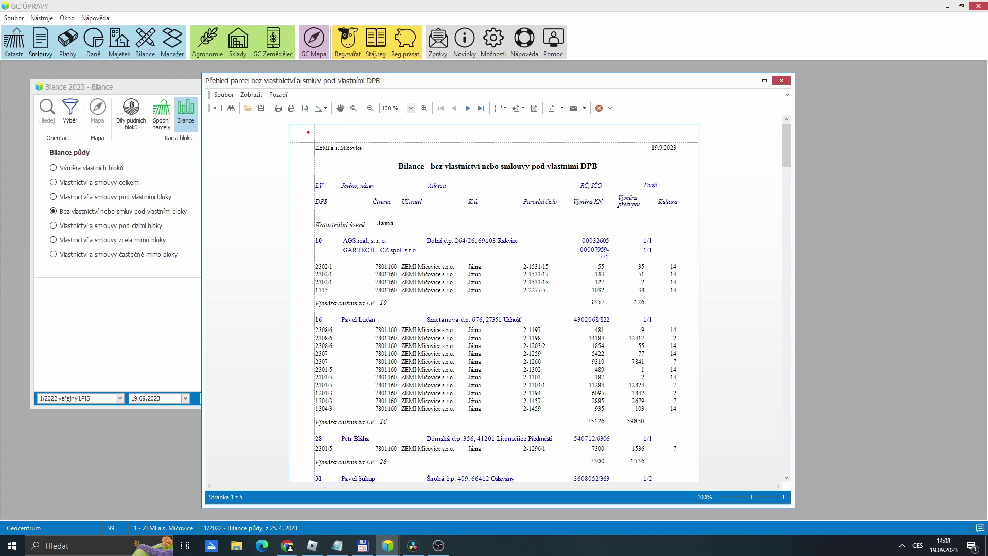
mouse_move(307, 132)
mouse_down()
mouse_move(382, 257)
mouse_move(536, 399)
mouse_move(713, 464)
mouse_up()
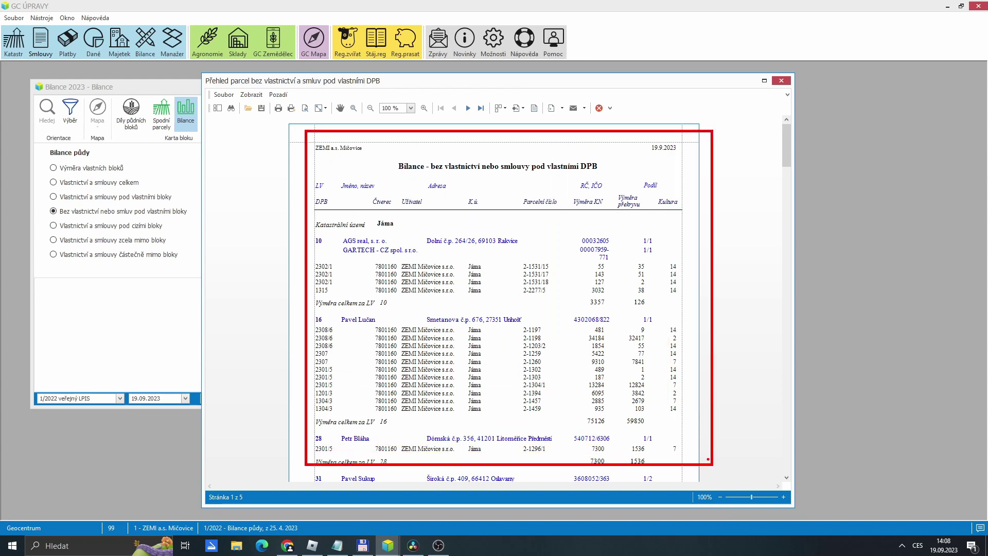
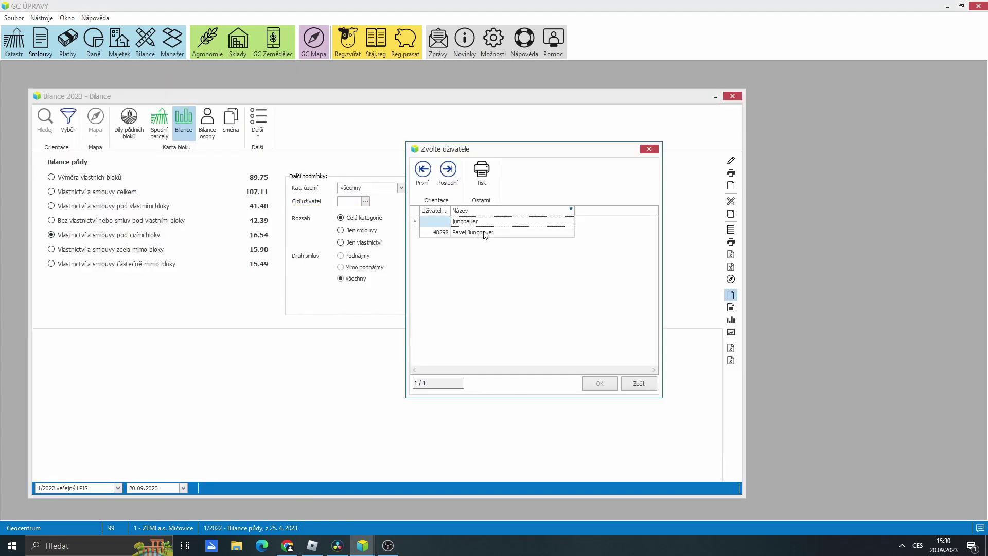
Step: Limit the balance of ownership and contracts under foreign blocks to the found foreign user and print the report
double_click(485, 233)
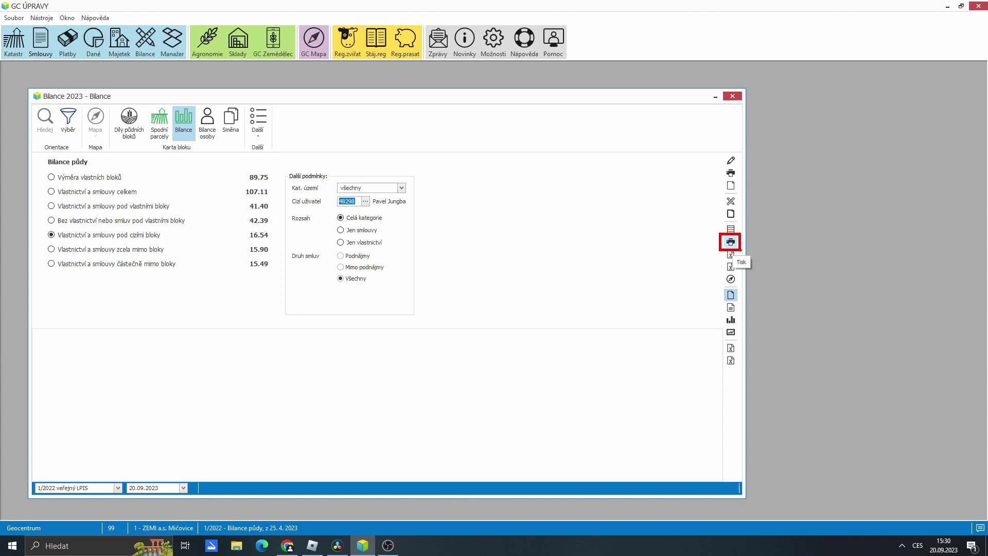
click(731, 242)
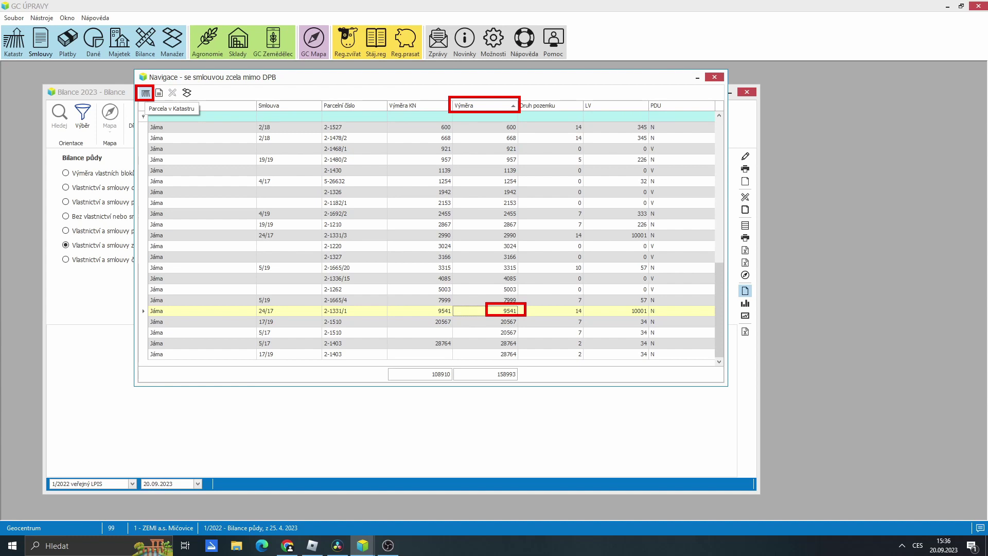
Step: Open parcel 2-1331/1 in the Katastr and view it on the map over the orthophoto layer
click(146, 92)
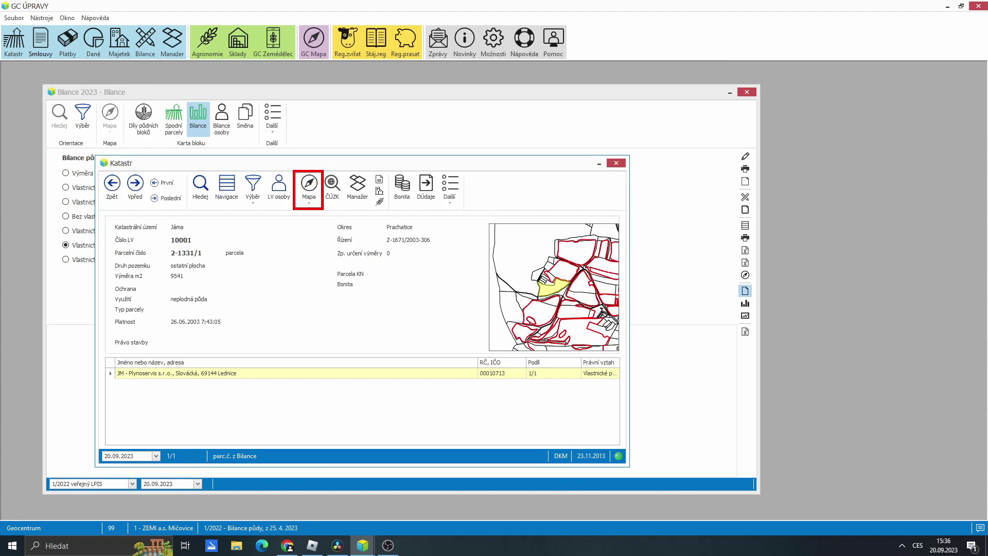
click(309, 187)
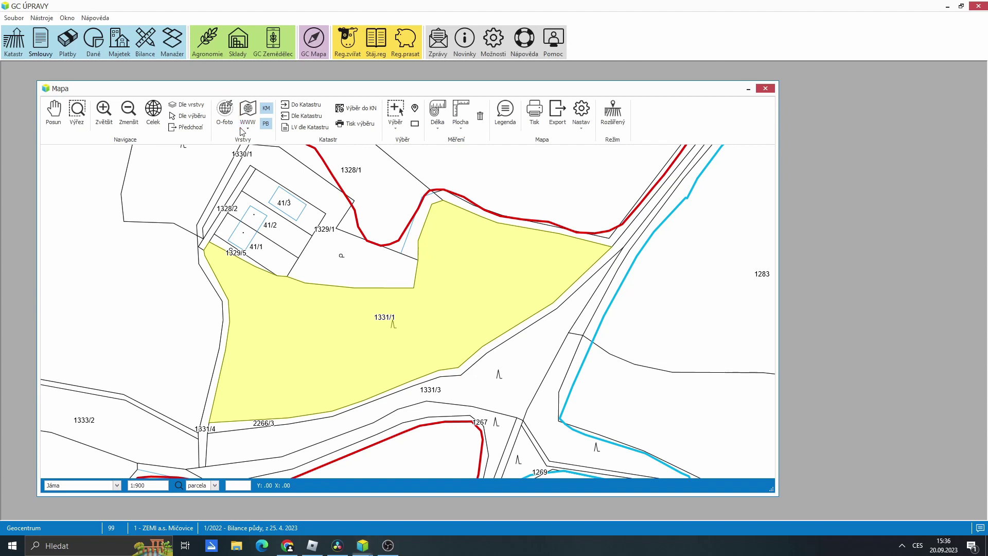
click(225, 114)
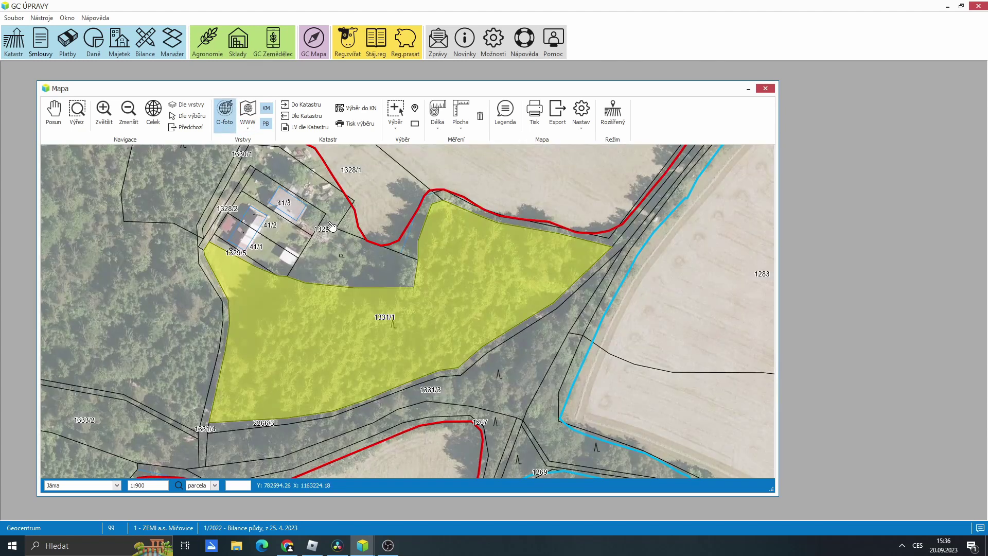
key(Escape)
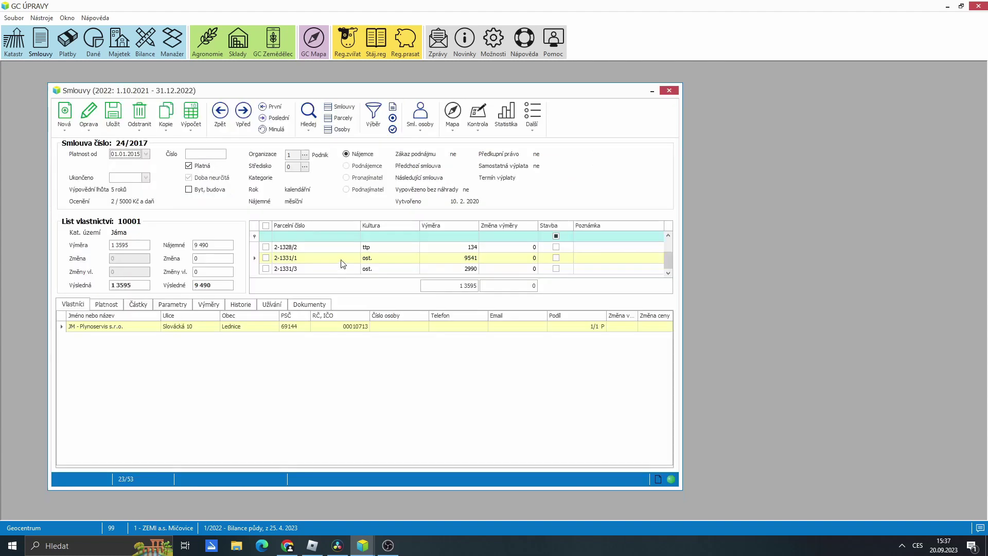
Step: Bring up the actions available for parcel 2-1331/1 in contract 24/2017, including the parcel removal option
right_click(343, 260)
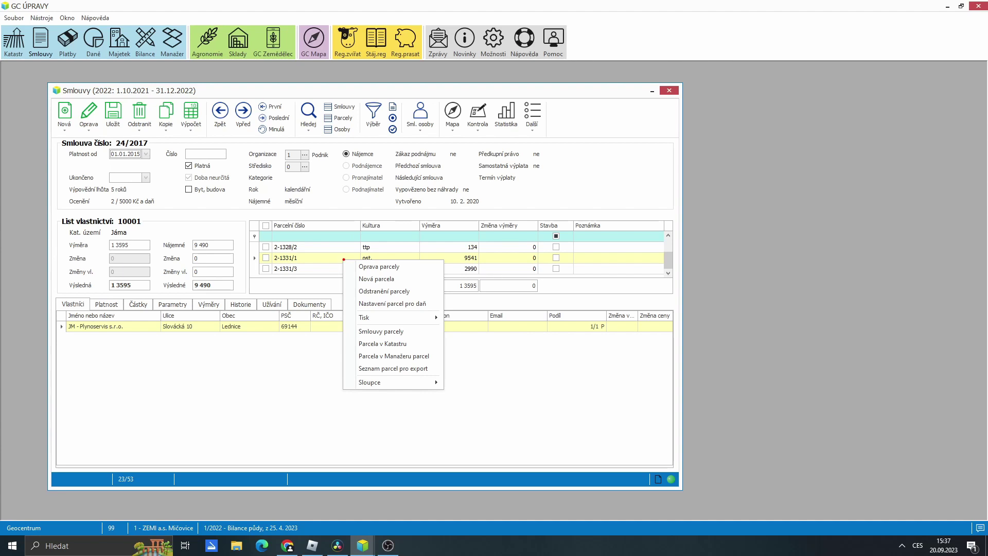
drag(267, 250, 305, 264)
drag(350, 286, 418, 297)
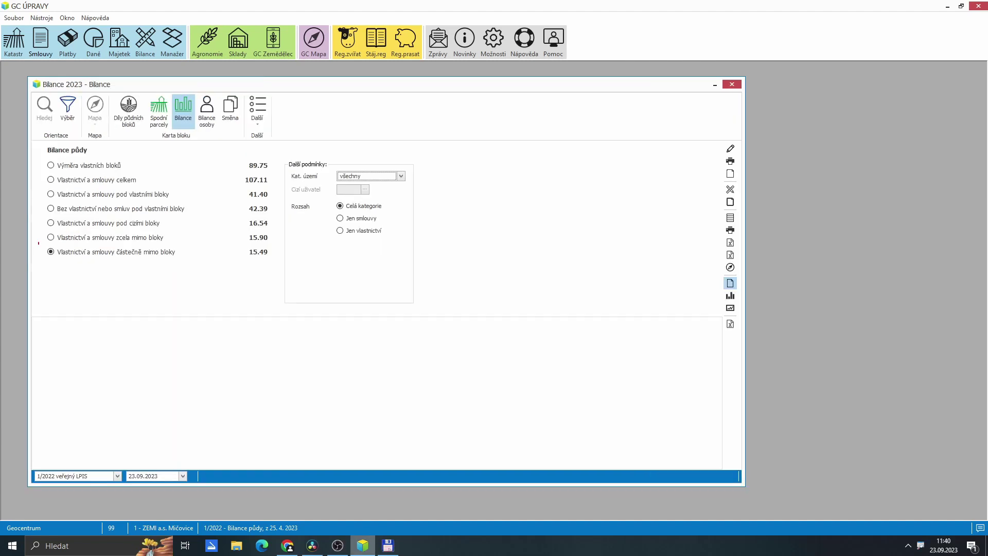
Step: List the parcels with ownership and contracts partly outside blocks and examine parcel 1538/5 on the orthophoto map
mouse_move(39, 243)
mouse_down()
mouse_move(108, 263)
mouse_move(273, 264)
mouse_up()
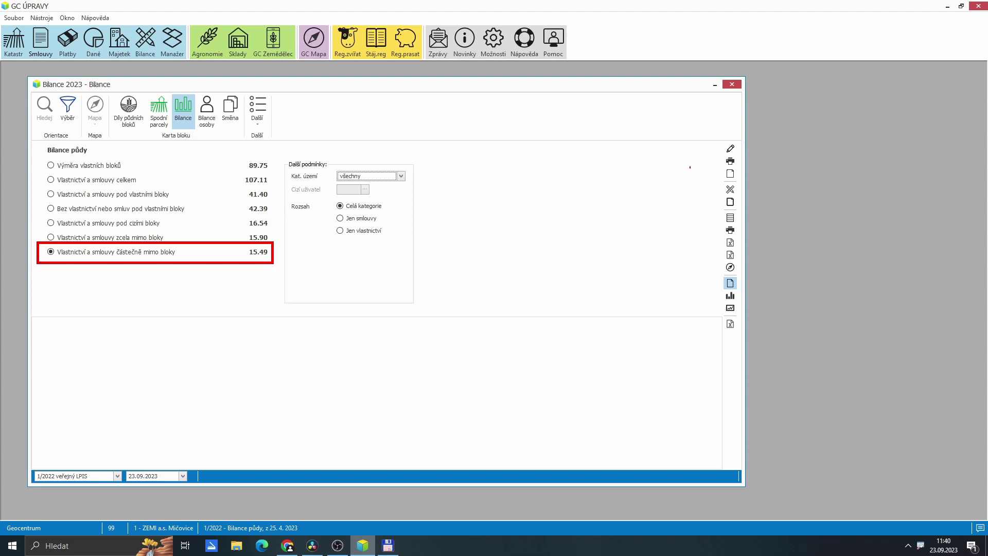
drag(723, 210, 740, 225)
click(730, 217)
mouse_move(660, 96)
mouse_down()
mouse_move(683, 116)
mouse_move(714, 119)
mouse_up()
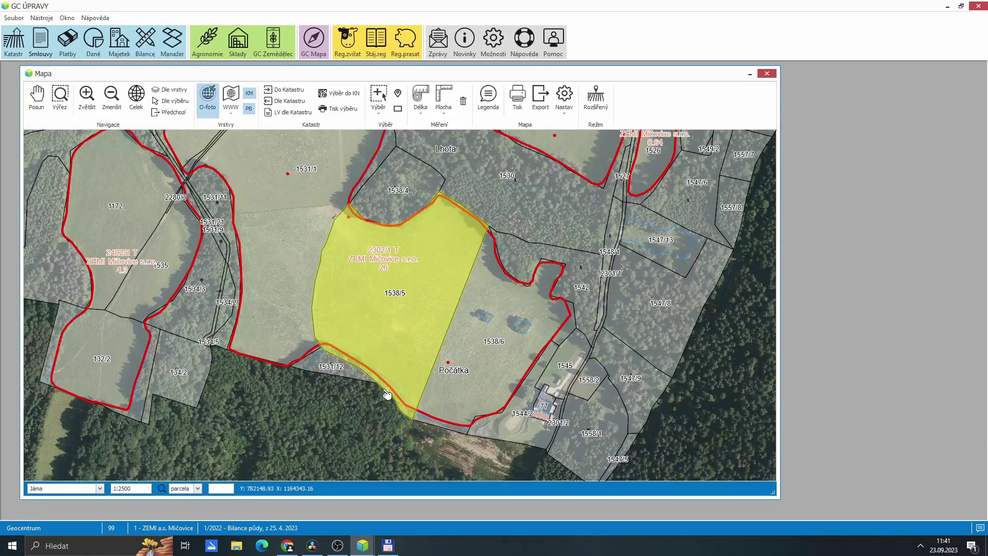
scroll(388, 394, up, 4)
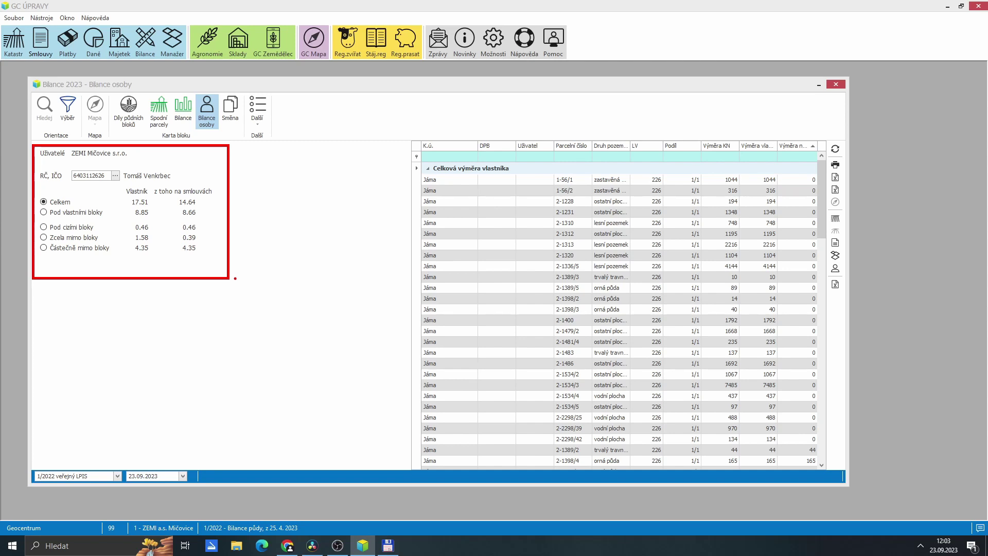
Step: Show the person's balance for parcels under own blocks, and for parcels entirely outside blocks
click(43, 212)
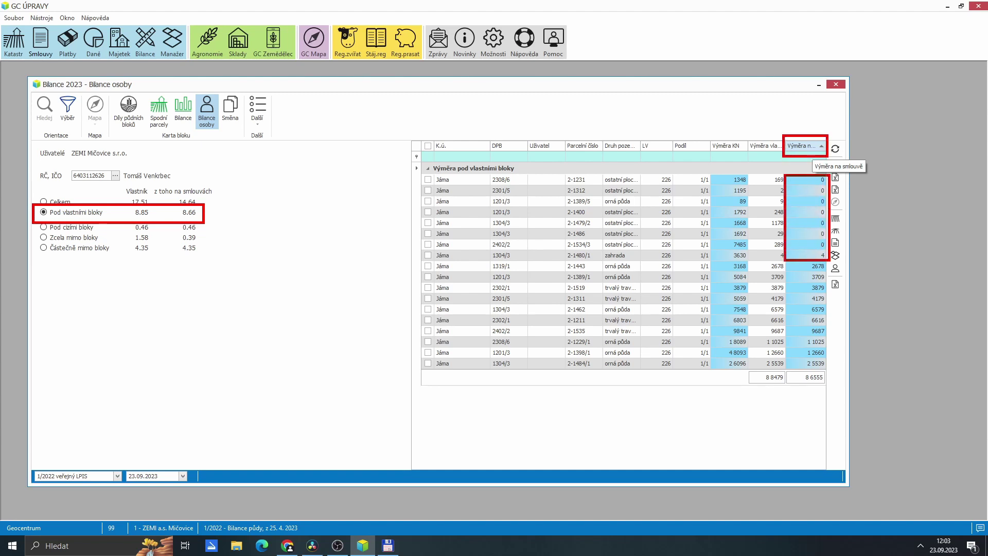
click(43, 238)
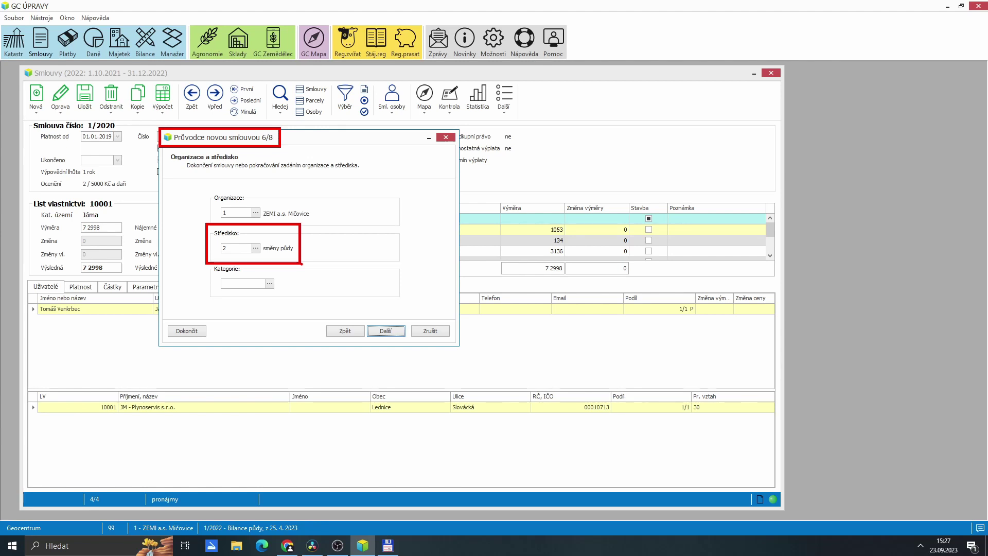
Step: Advance the new contract wizard with organization 1 and centre 2 (směny půdy) to valuation 6 with rent 0, and close it
key(Return)
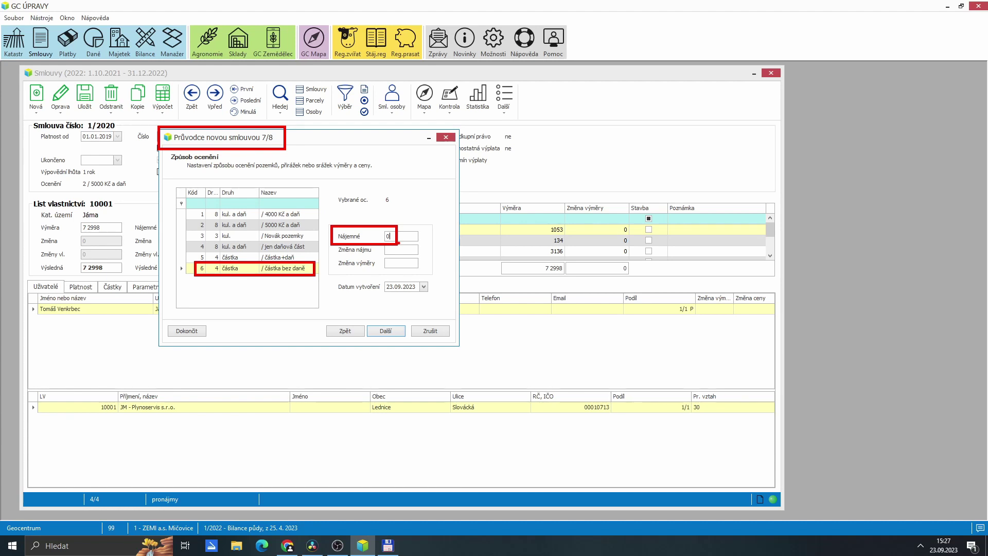
key(Escape)
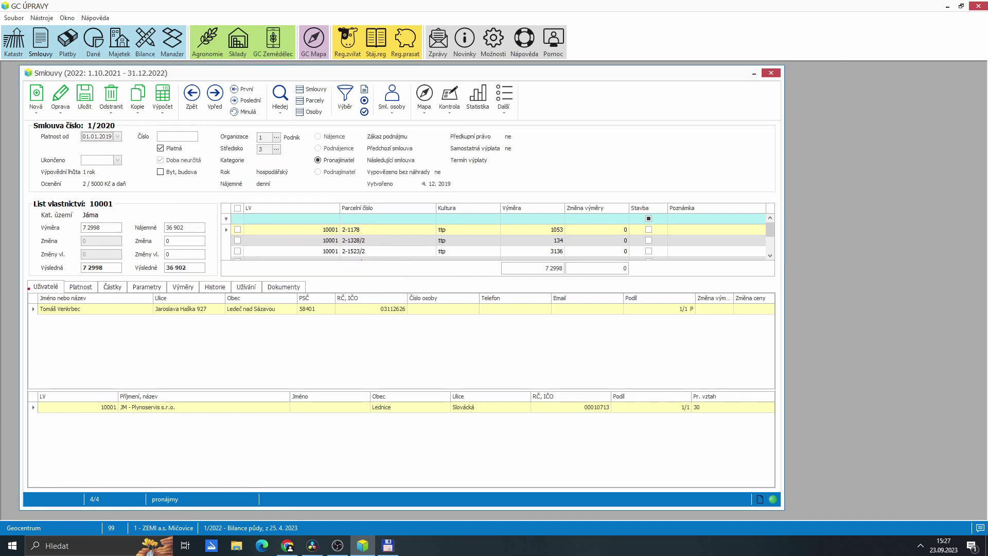